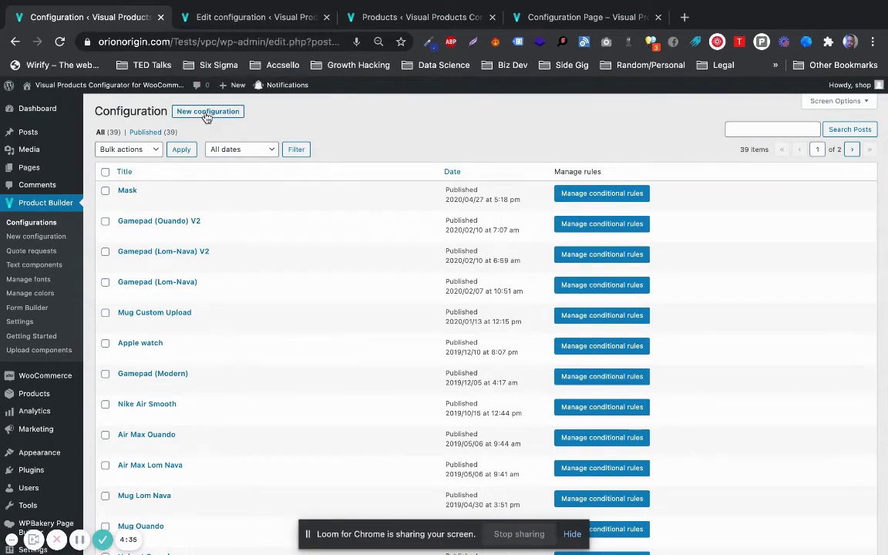
Open the Mask configuration's Edit configuration tab and scroll down to its Configuration settings panel.
click(251, 21)
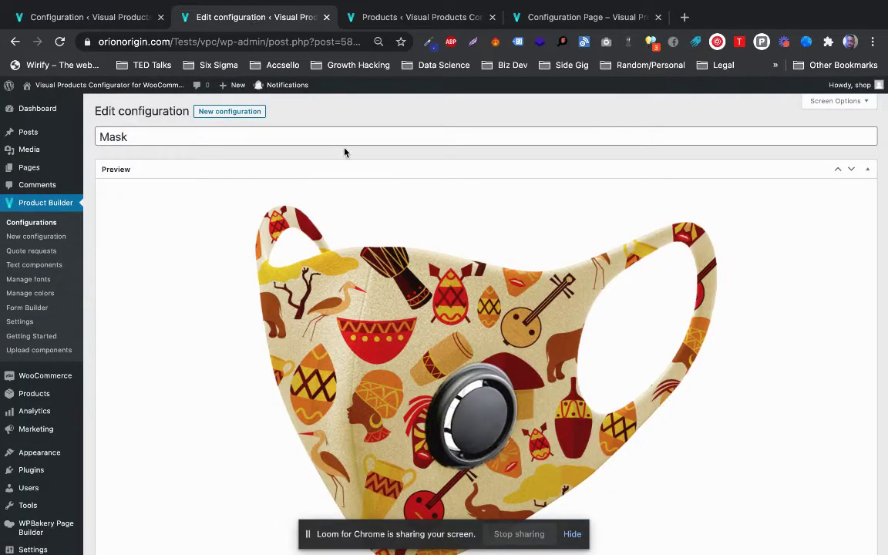
scroll(407, 269, down, 3)
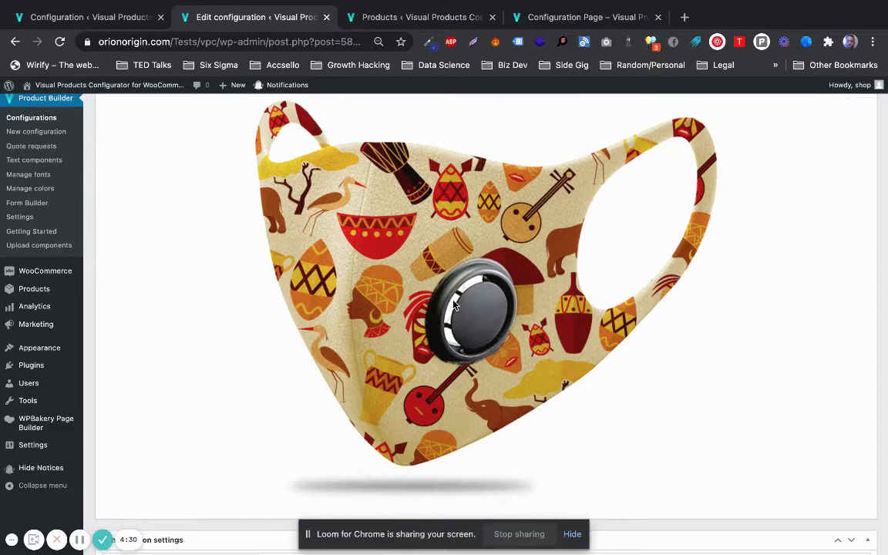
scroll(454, 305, down, 5)
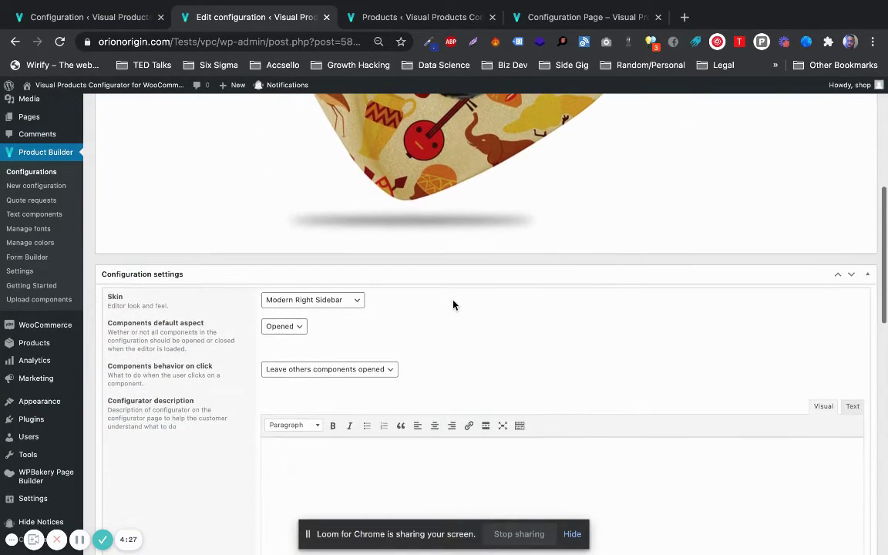
scroll(453, 305, down, 3)
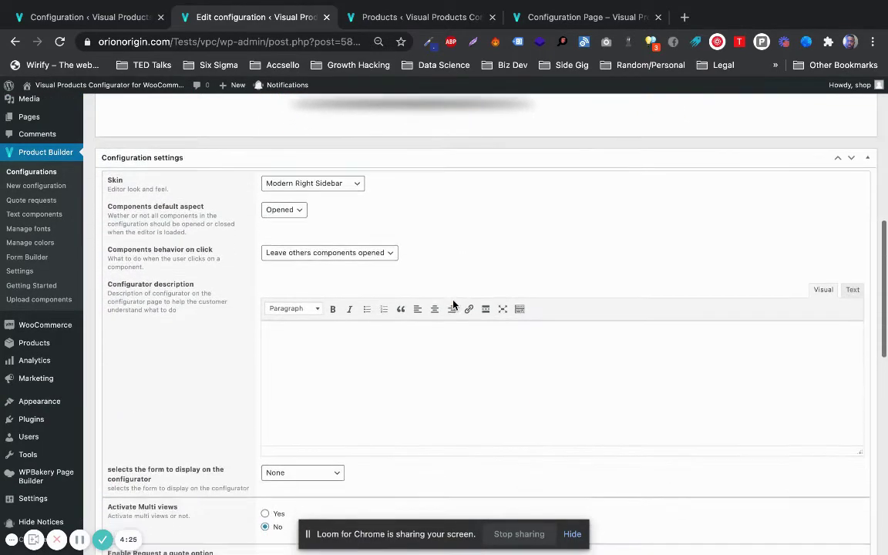
scroll(453, 306, down, 1)
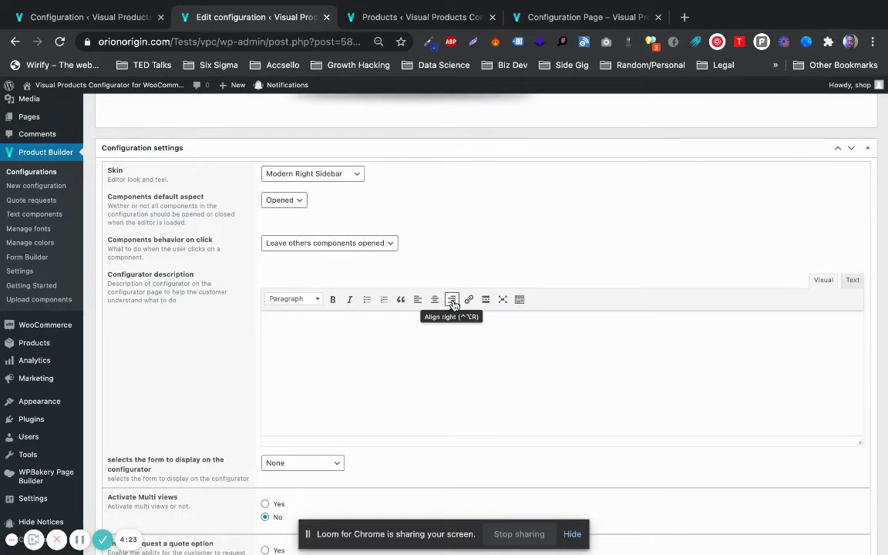
scroll(420, 257, down, 1)
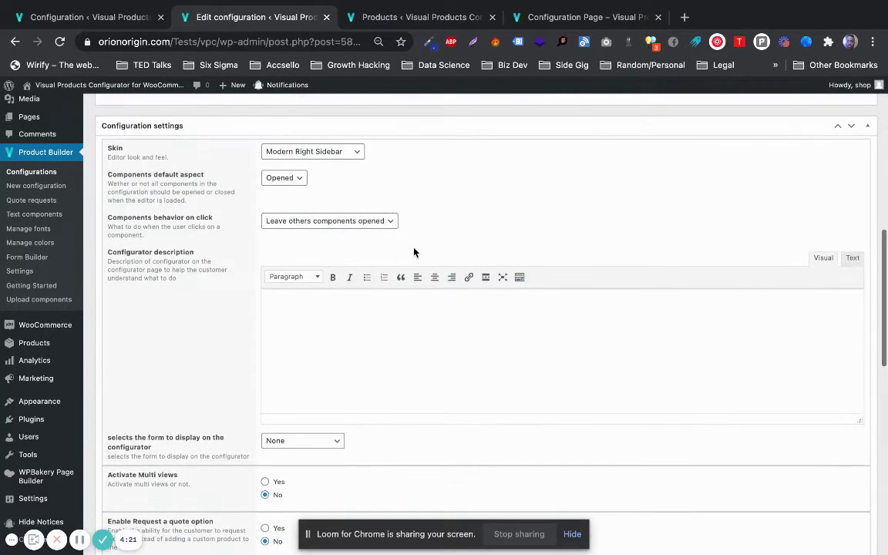
click(325, 153)
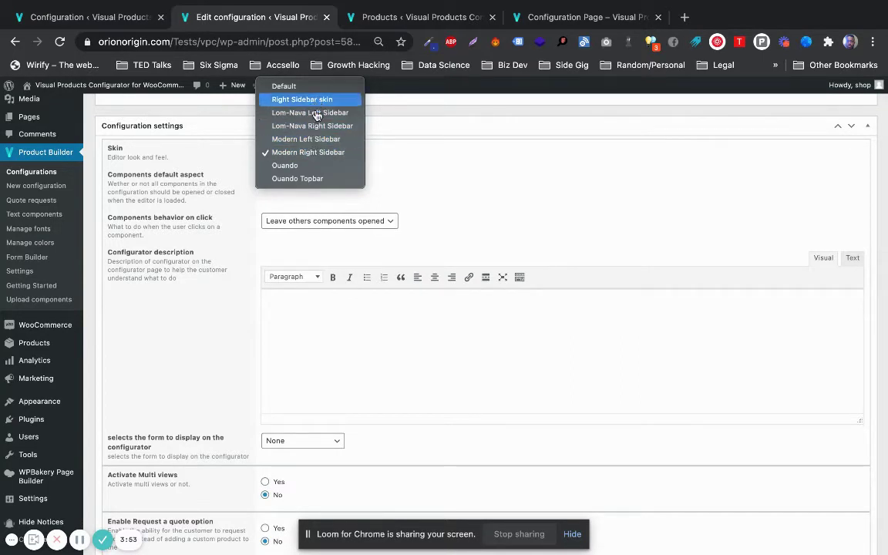
click(436, 208)
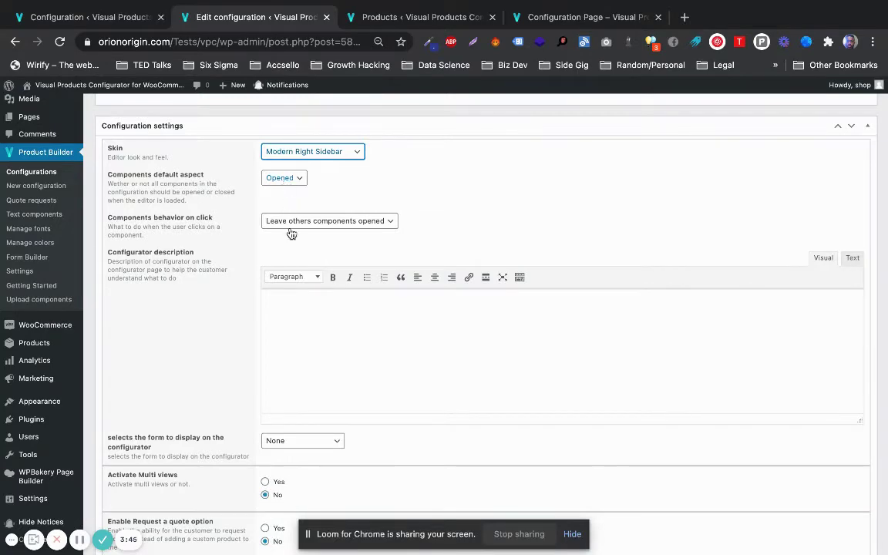
scroll(291, 248, down, 2)
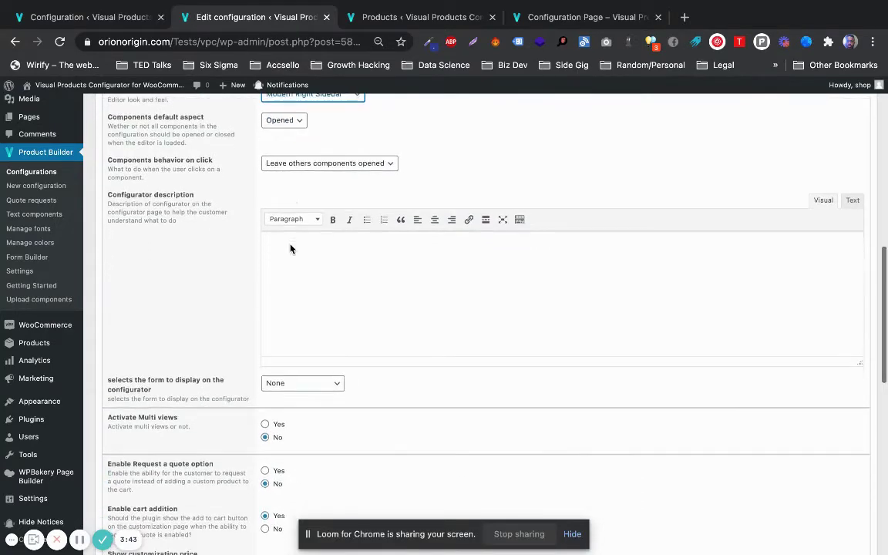
scroll(290, 248, up, 1)
scroll(291, 248, up, 1)
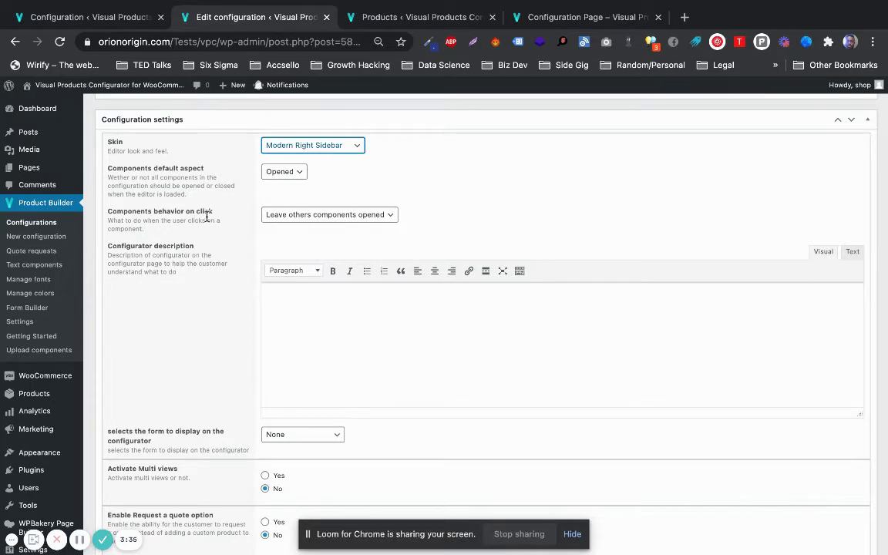
click(336, 216)
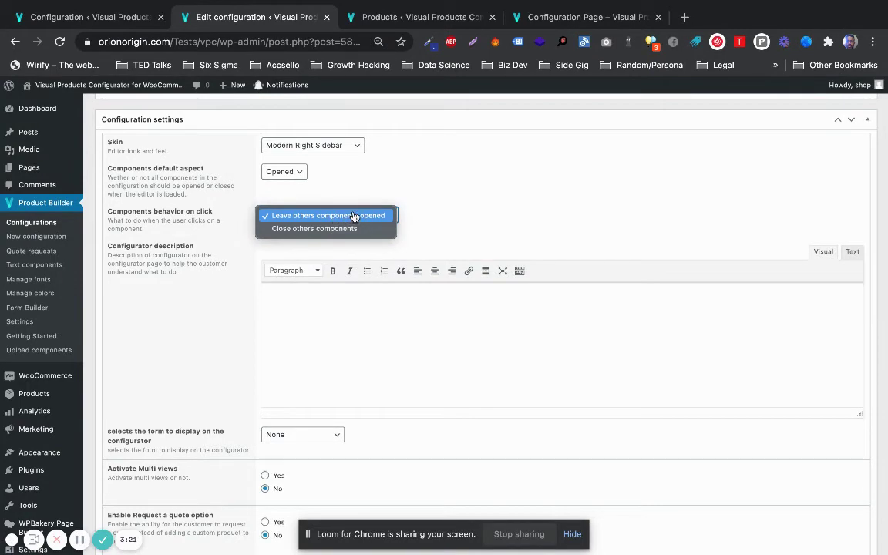
click(437, 222)
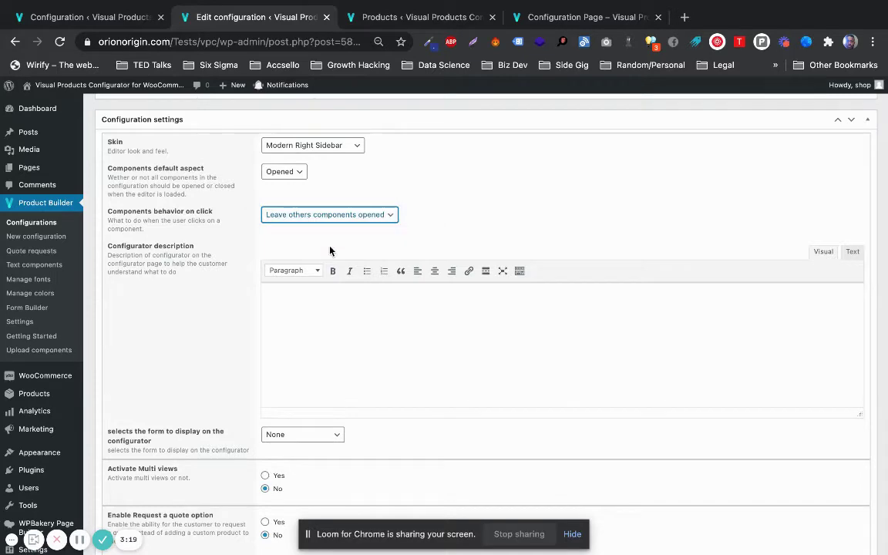
scroll(339, 356, down, 5)
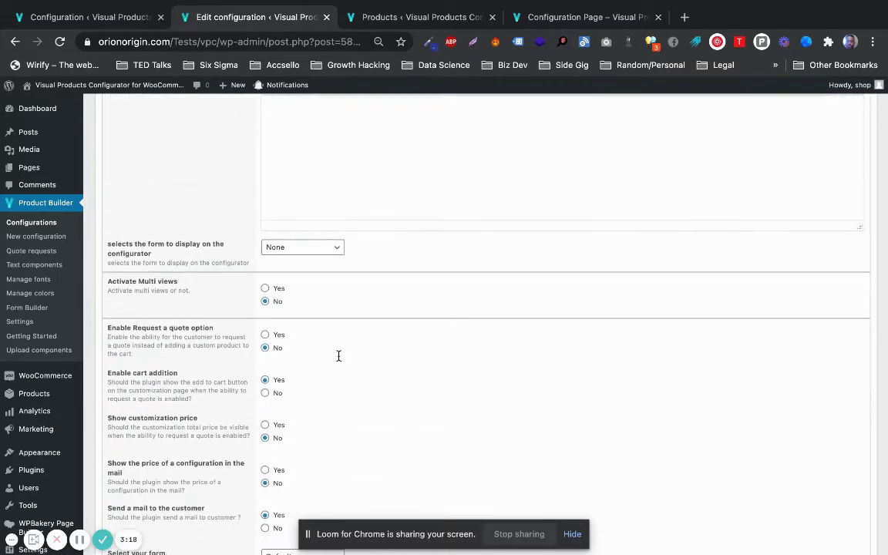
scroll(338, 360, down, 1)
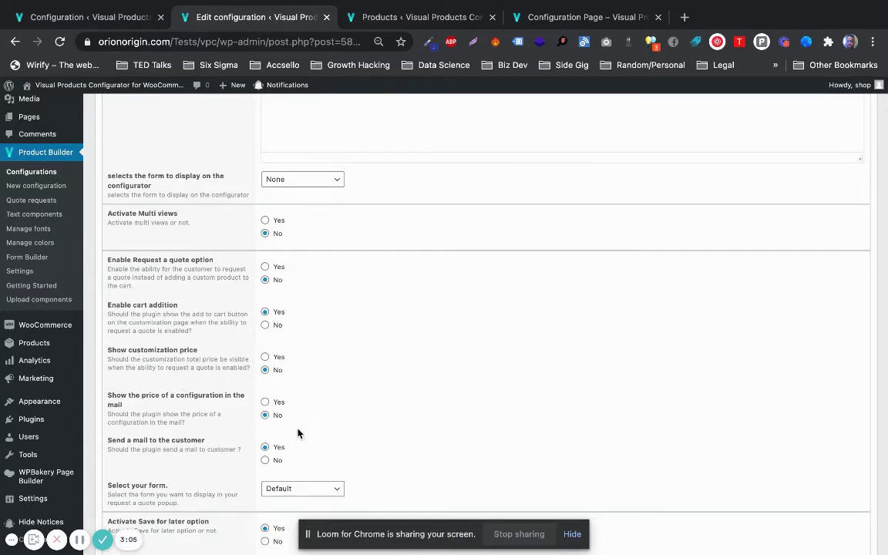
scroll(333, 430, down, 2)
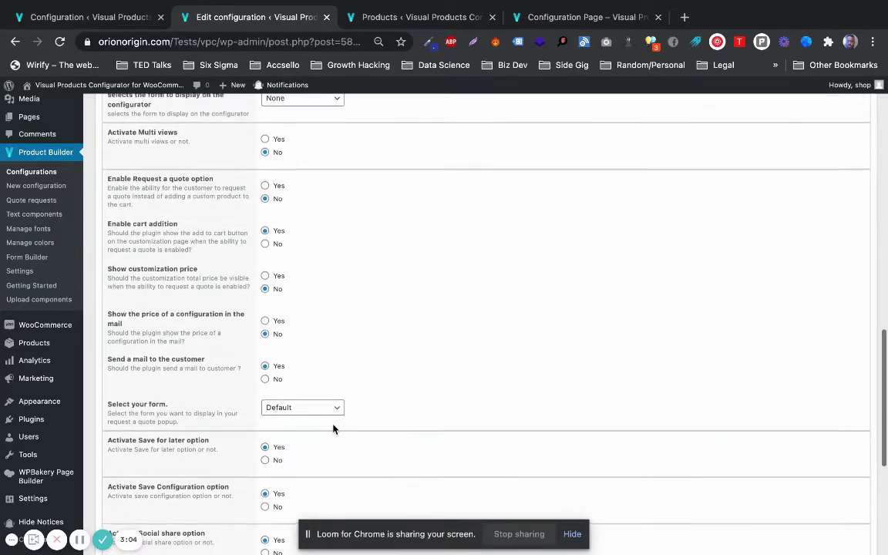
scroll(333, 426, down, 1)
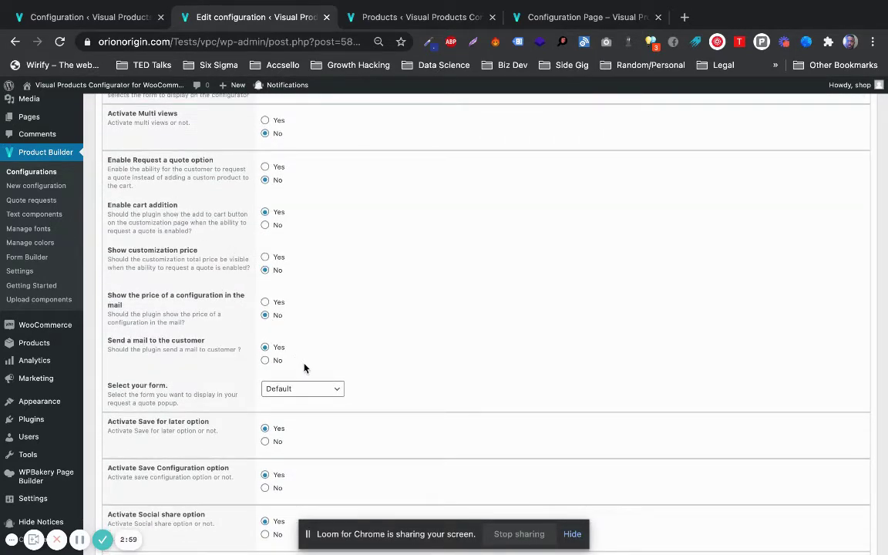
scroll(305, 368, down, 3)
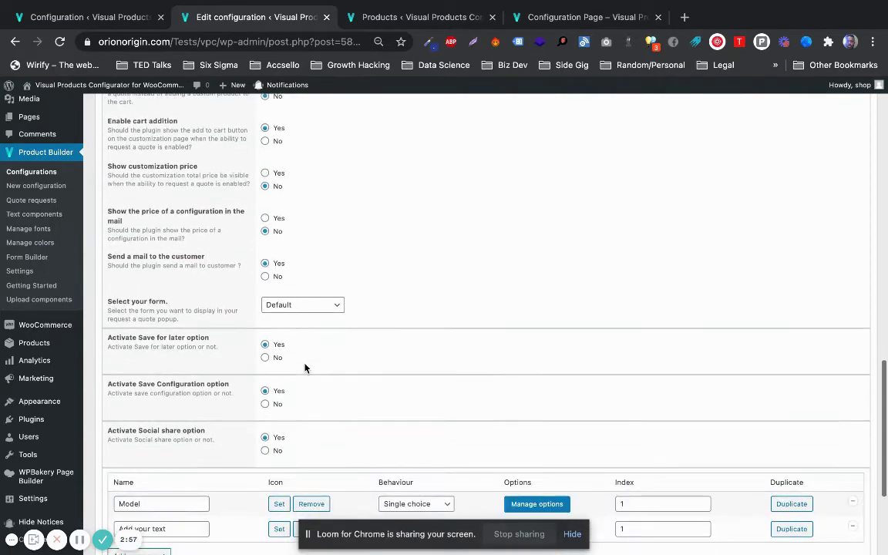
scroll(305, 368, down, 1)
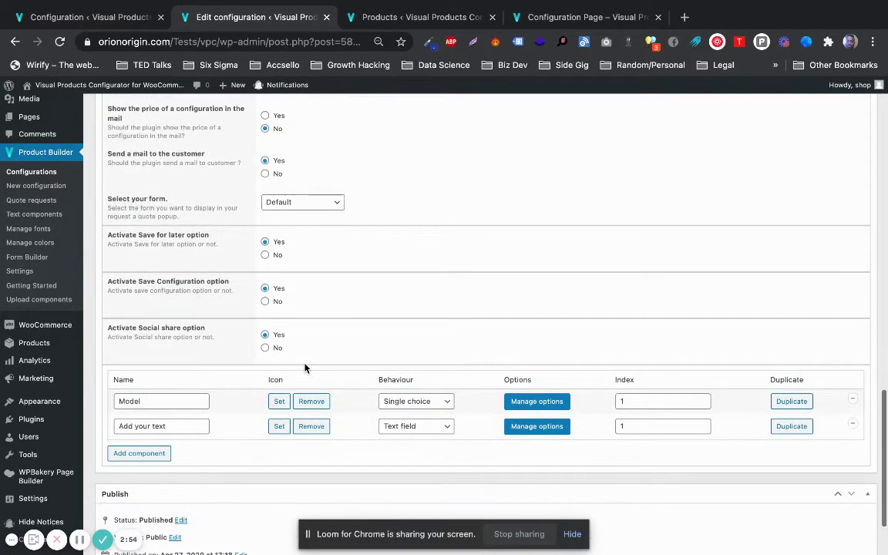
scroll(305, 368, down, 2)
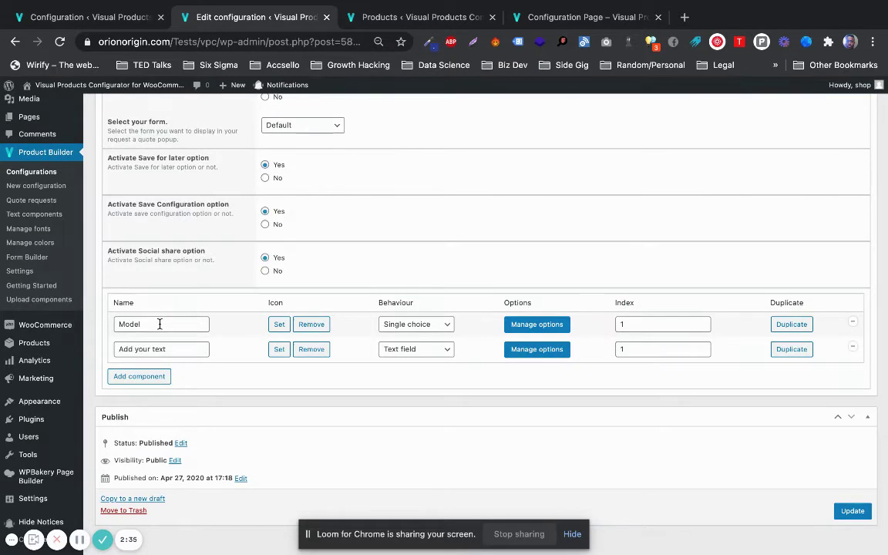
Preview the Mask on the front-end page, then select the Model component's name field in the editor.
click(557, 17)
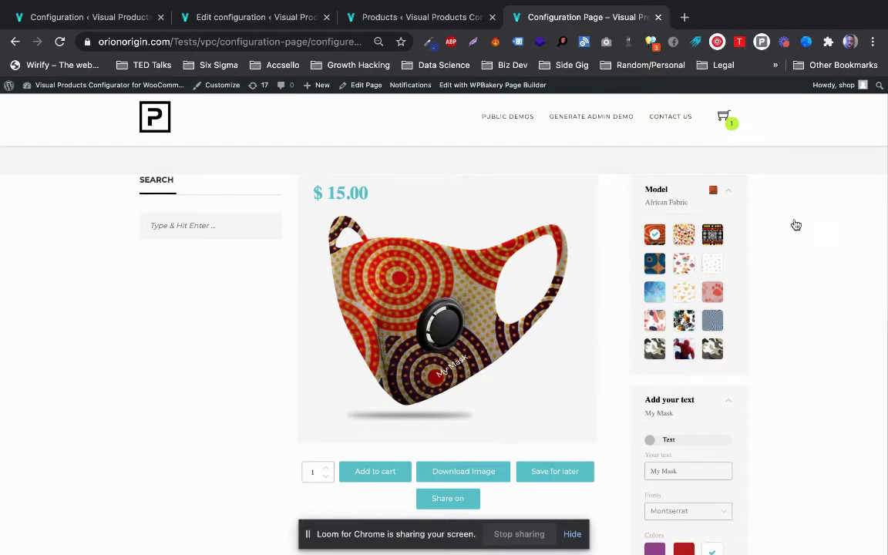
click(246, 17)
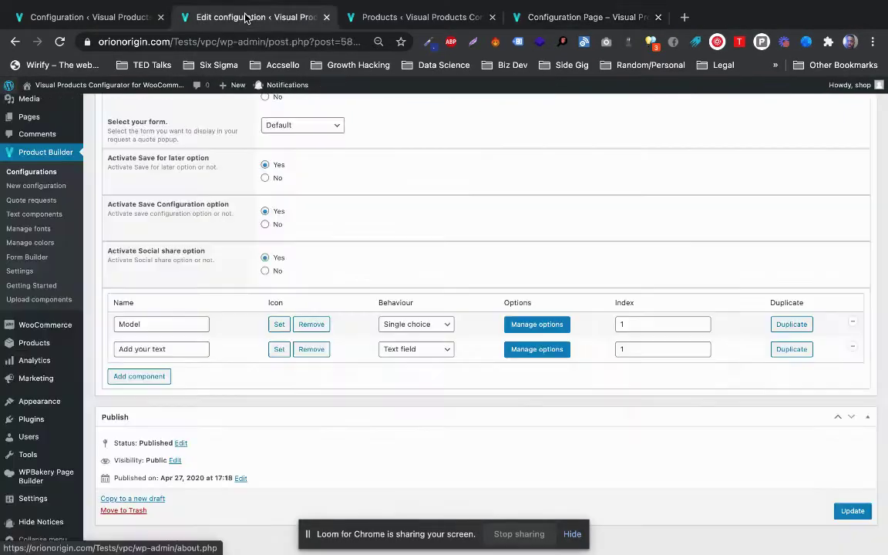
click(137, 324)
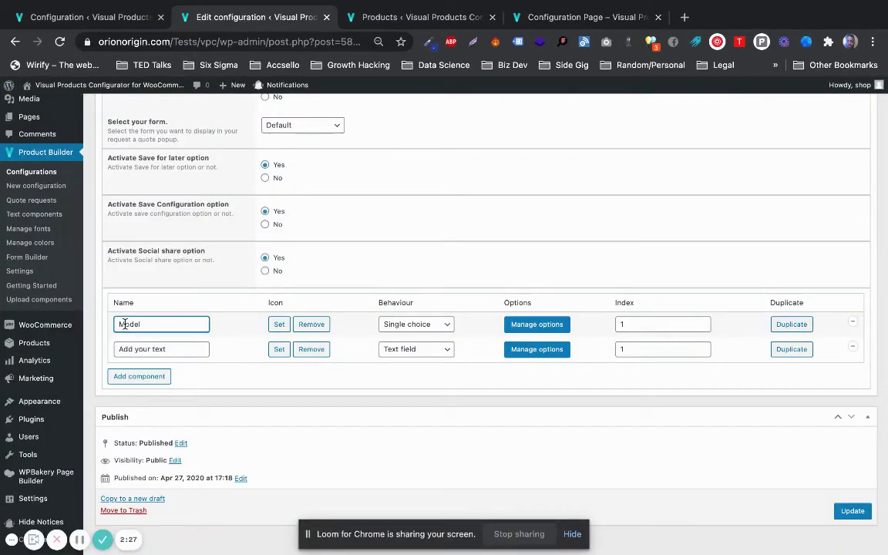
double_click(124, 323)
click(157, 326)
Compare the front-end Model options, then open the Model component's Behaviour dropdown.
click(609, 22)
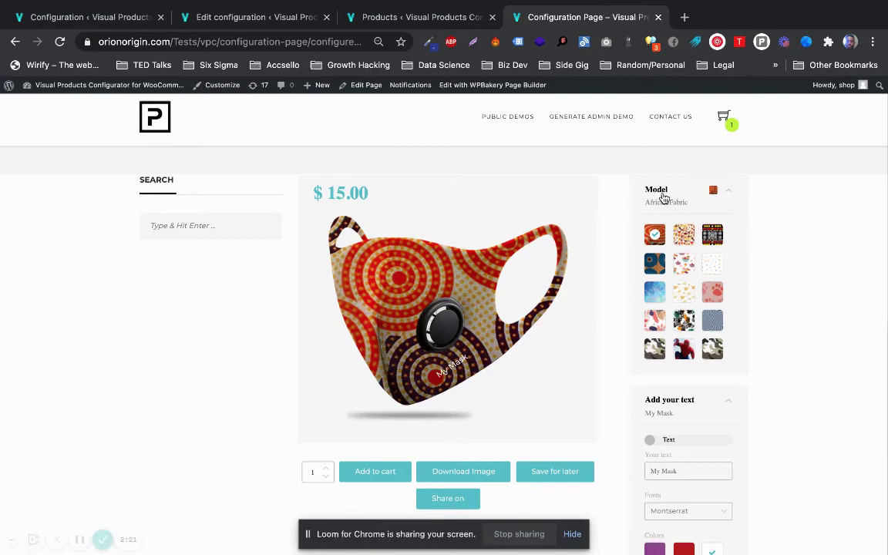
click(239, 24)
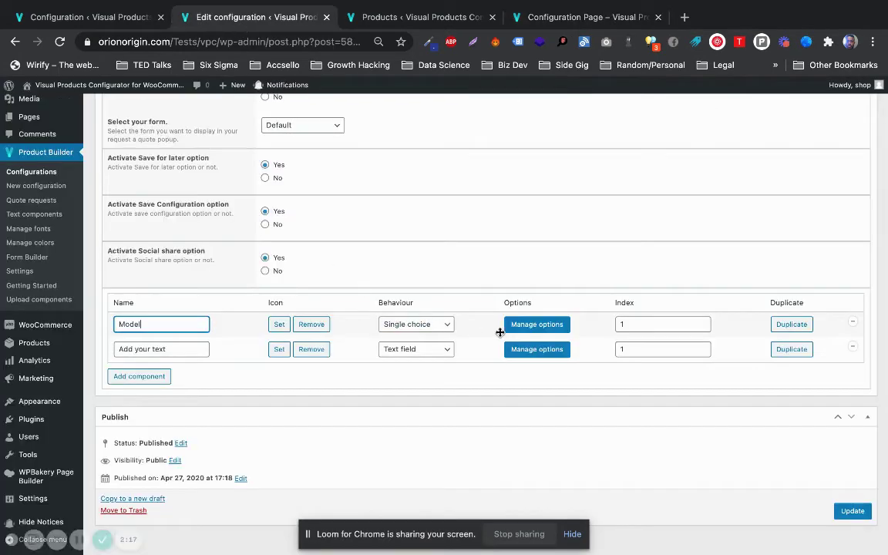
click(417, 330)
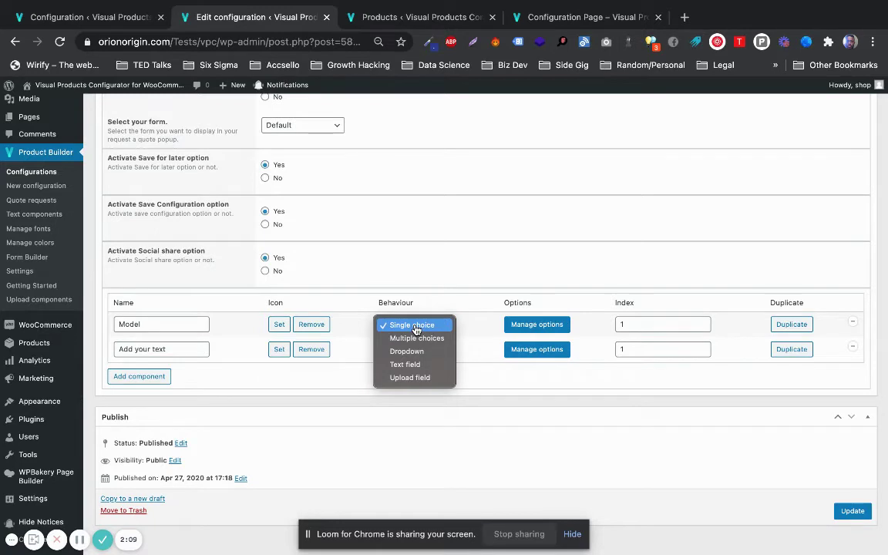
Keep Model as single choice and open its pattern options, leaving the African Fabric icon unchanged.
click(224, 326)
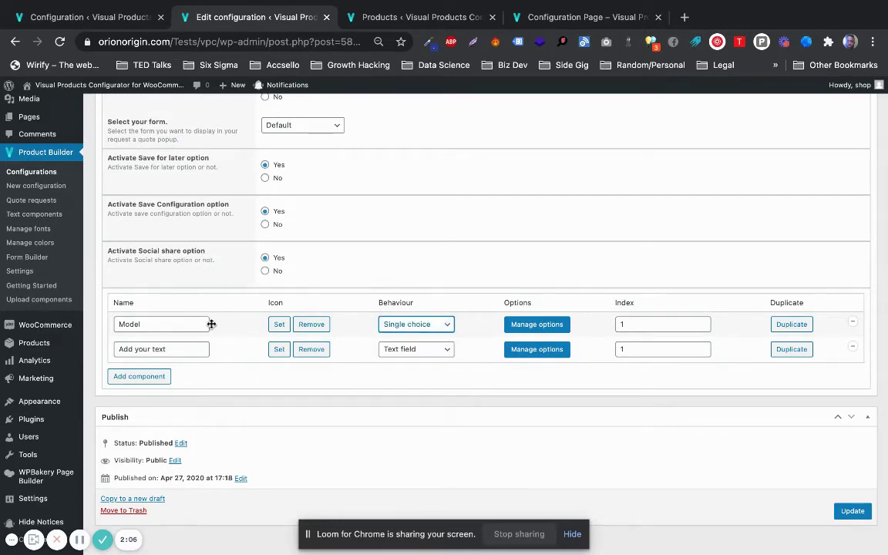
click(535, 327)
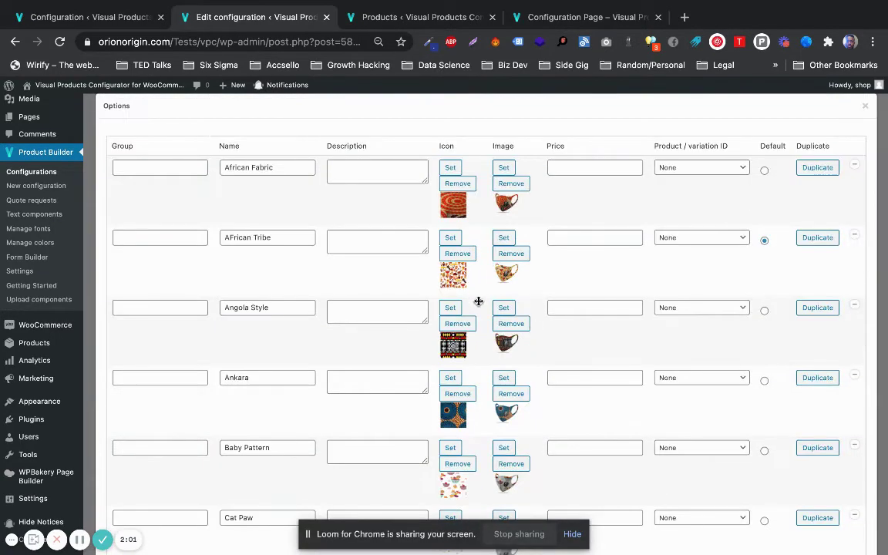
scroll(478, 304, down, 1)
scroll(478, 303, up, 1)
click(451, 169)
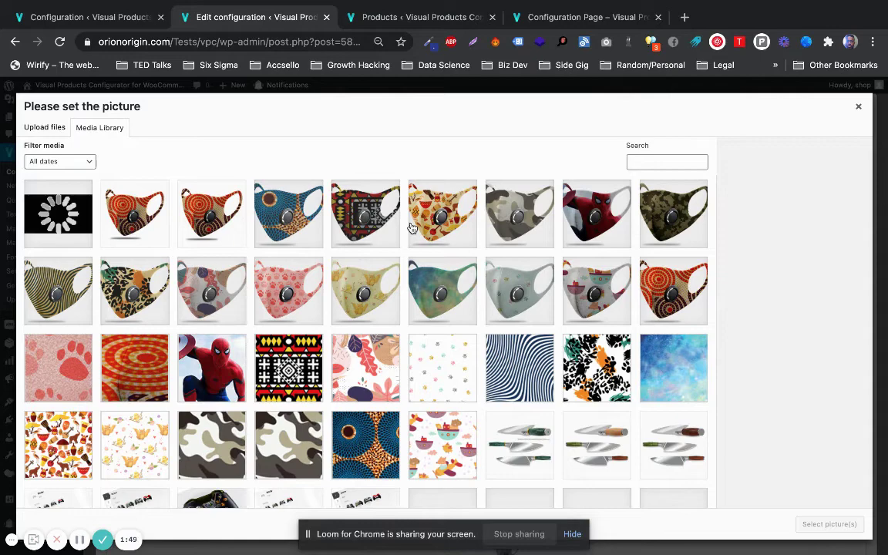
click(858, 107)
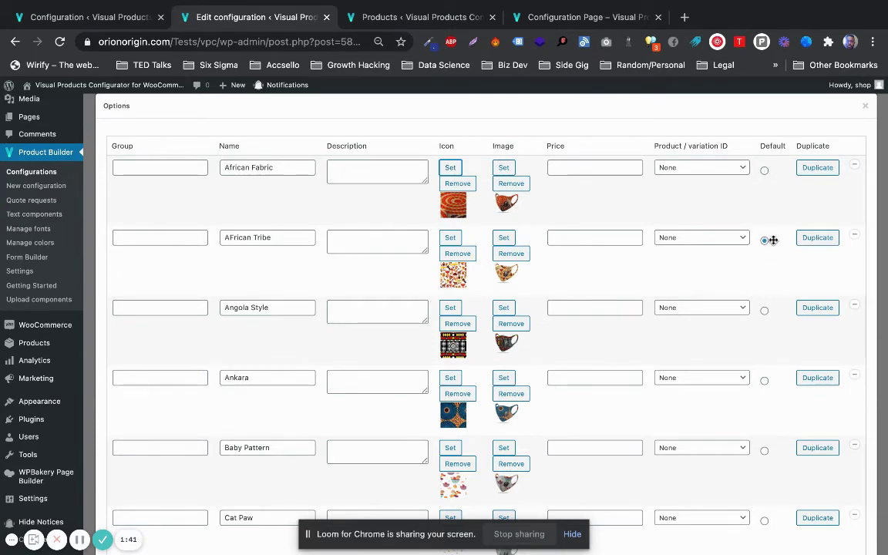
click(764, 240)
scroll(479, 434, down, 5)
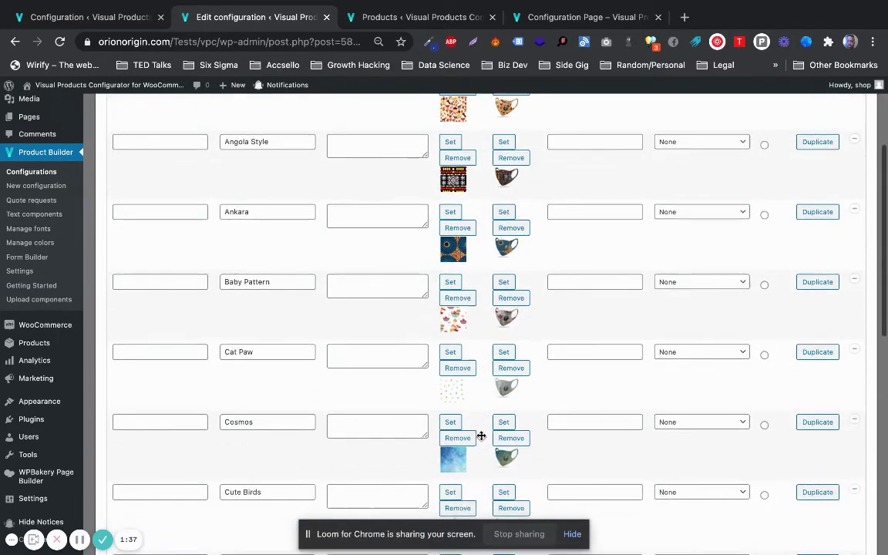
scroll(481, 436, down, 10)
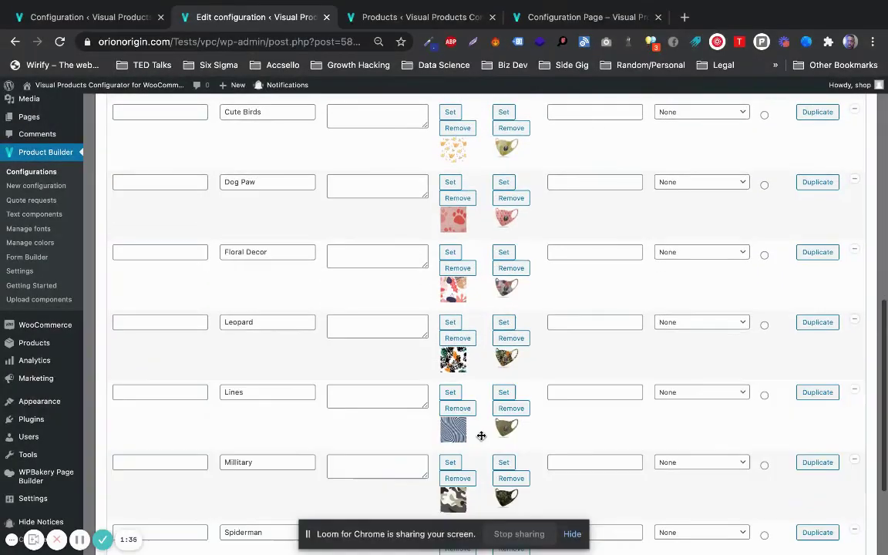
scroll(481, 436, up, 15)
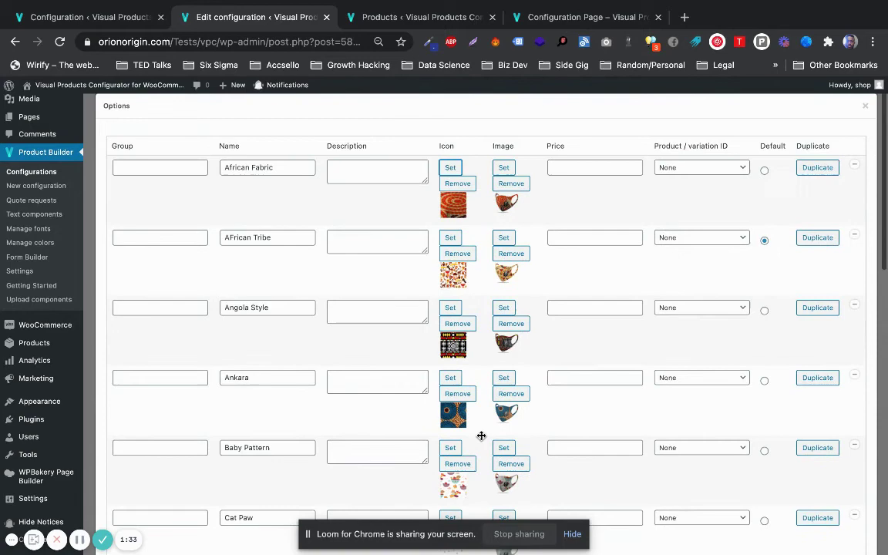
click(575, 168)
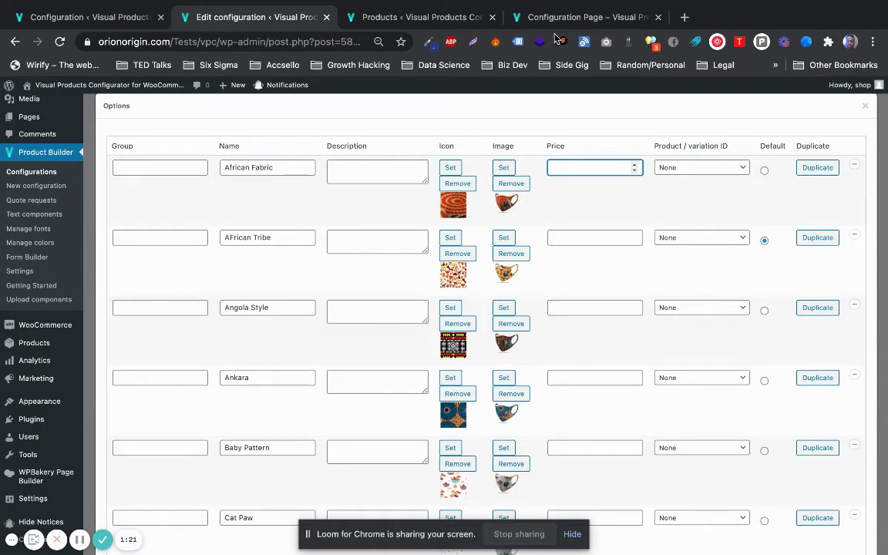
Preview the AFrican Tribe and Angola Style patterns front-end, ending on AFrican Tribe, then return to the editor.
click(519, 17)
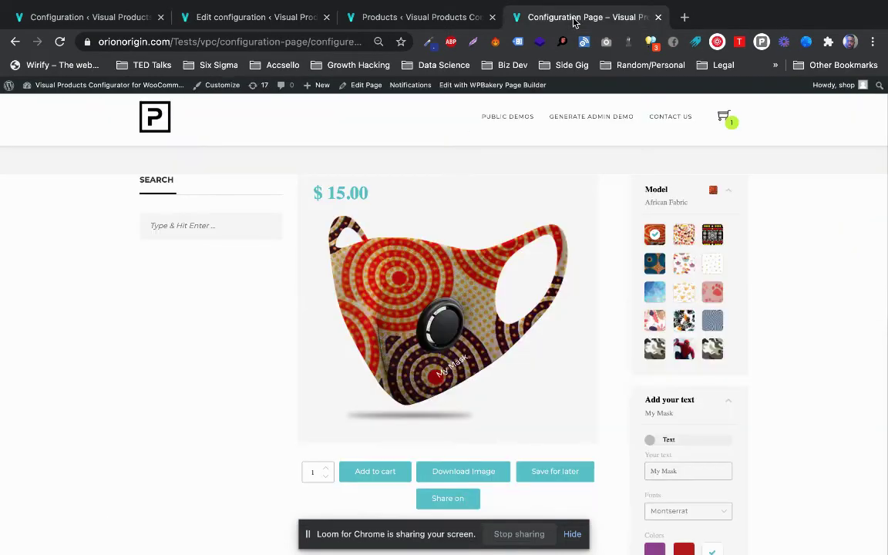
click(685, 237)
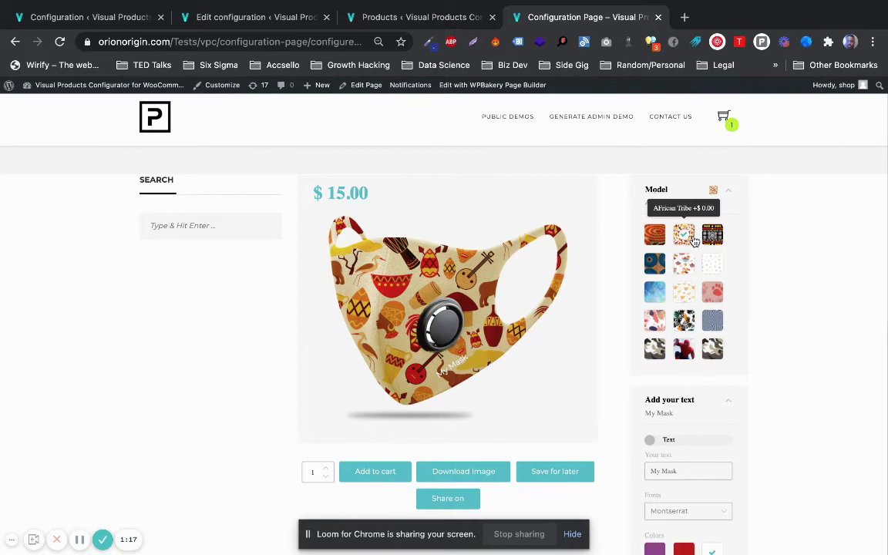
click(713, 239)
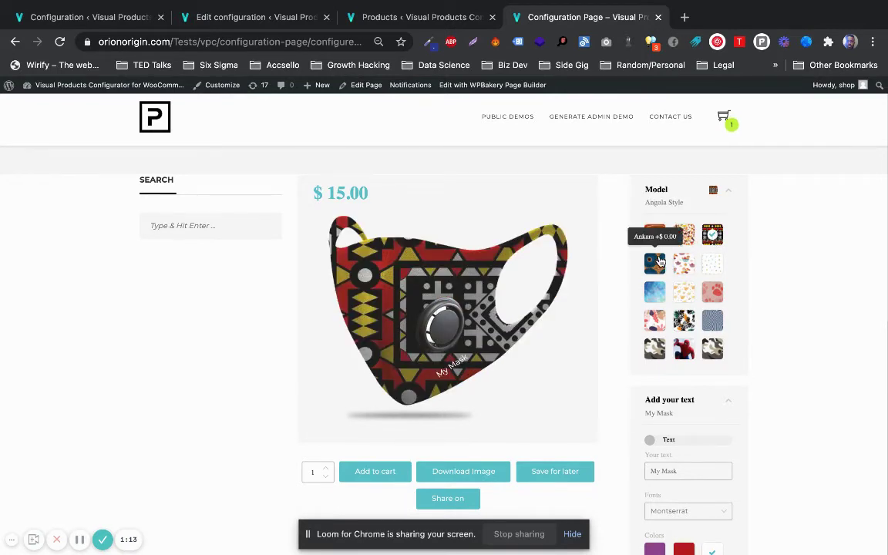
click(686, 237)
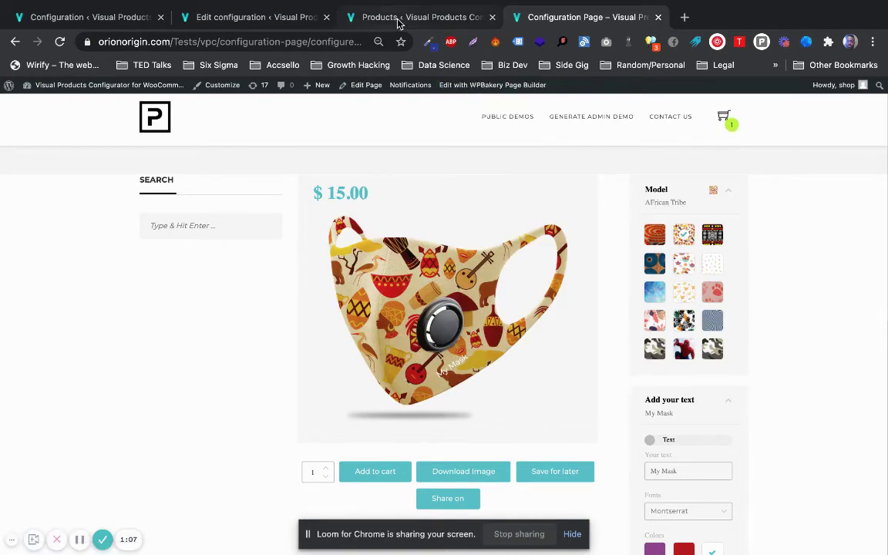
click(259, 18)
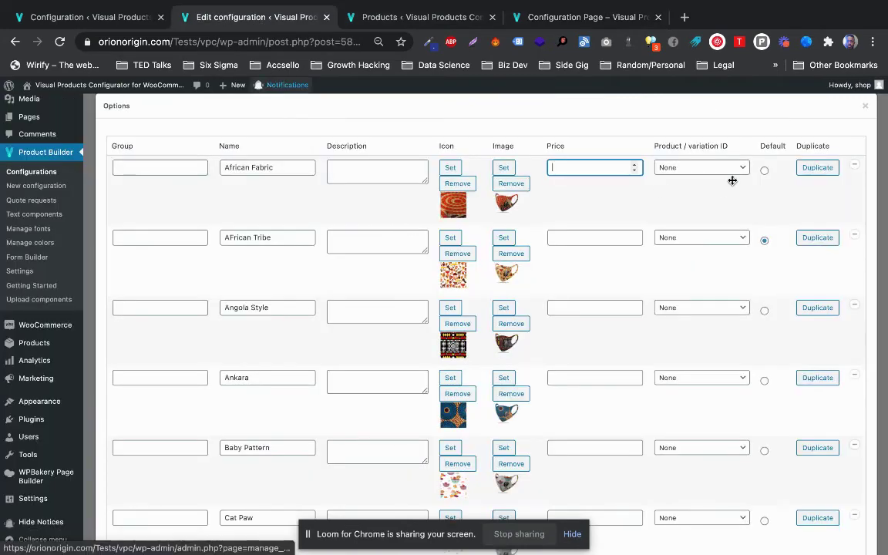
Scroll through the Model options and close them, leaving the Model and Add your text component rows.
scroll(659, 285, down, 6)
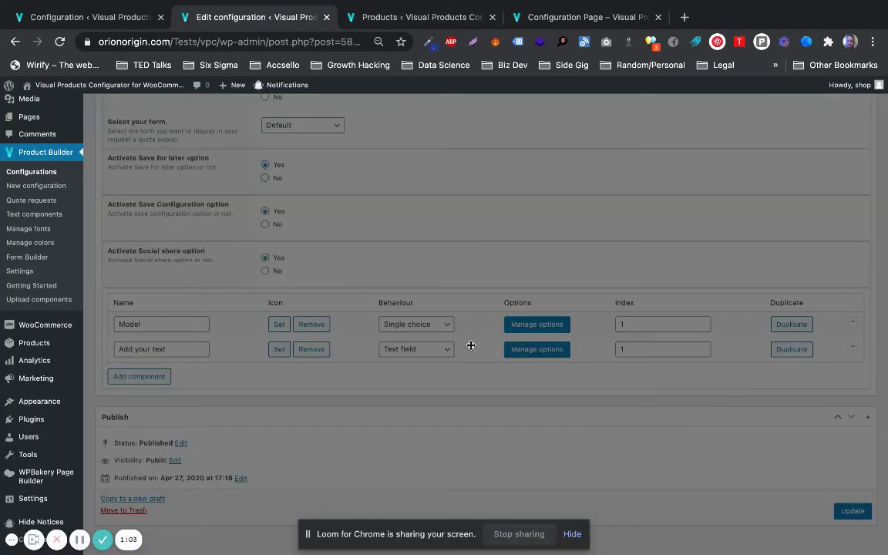
scroll(718, 264, up, 3)
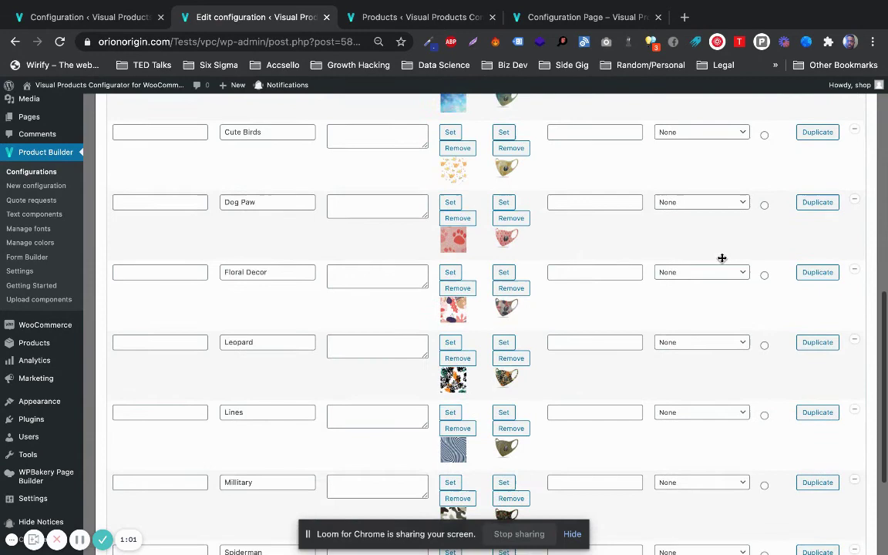
scroll(833, 144, up, 5)
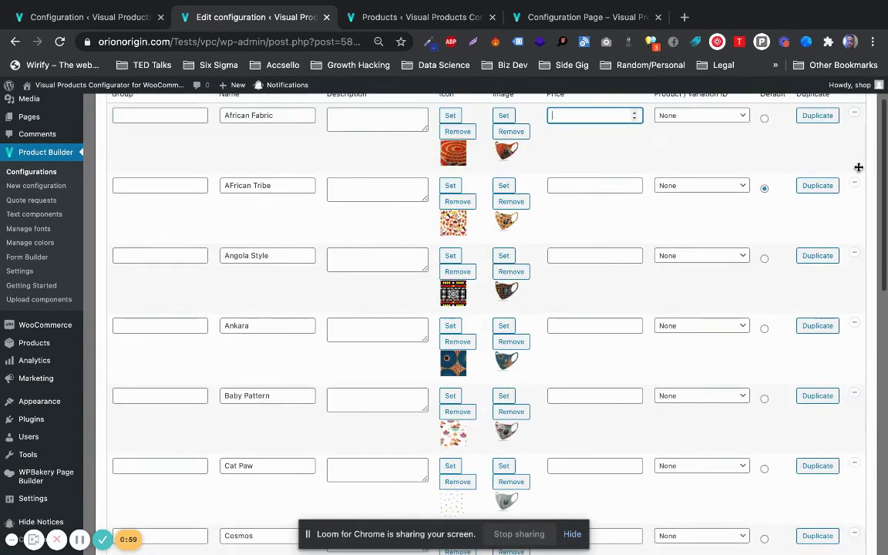
scroll(854, 143, up, 2)
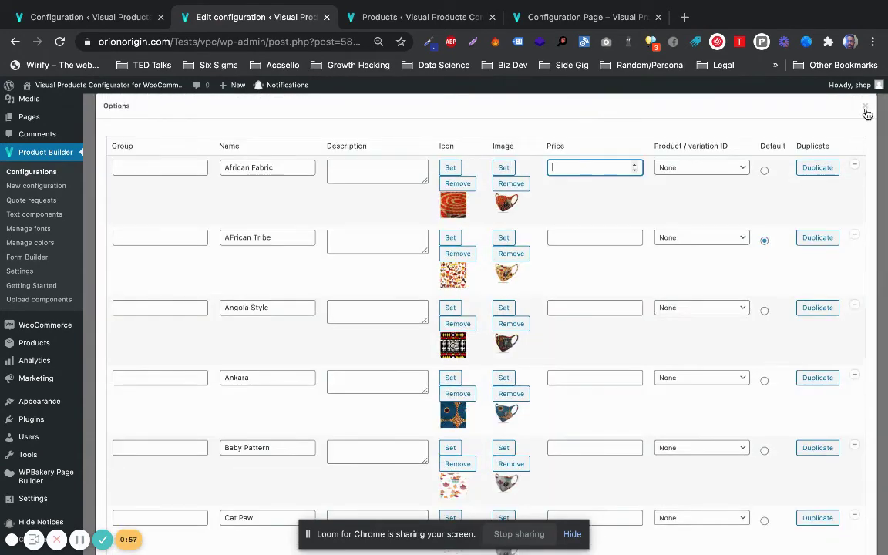
click(866, 109)
scroll(526, 236, down, 1)
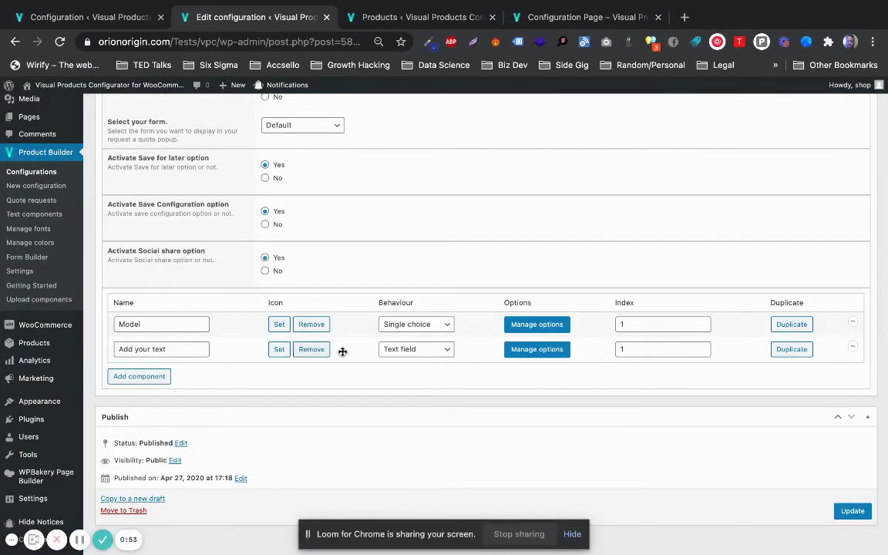
Keep the Add your text component's Text option linked to Mask text and close its options.
click(531, 352)
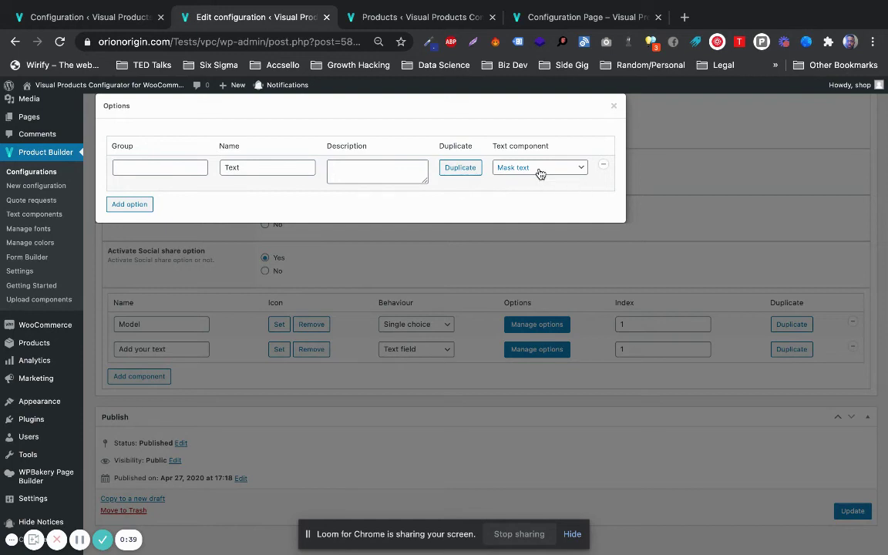
click(540, 168)
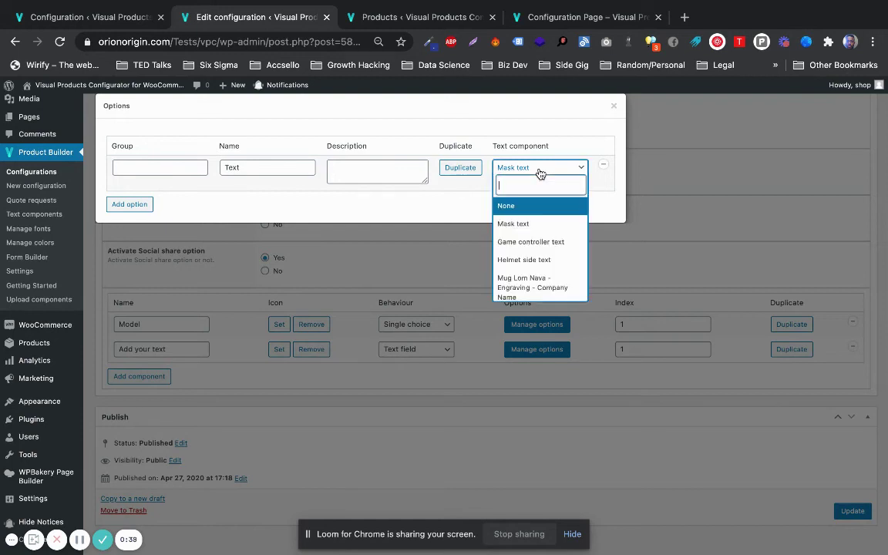
click(518, 226)
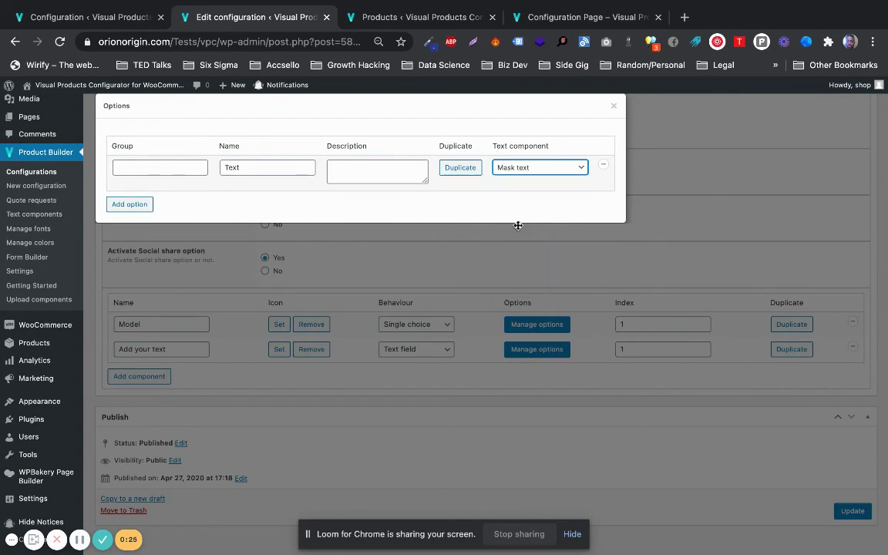
click(614, 108)
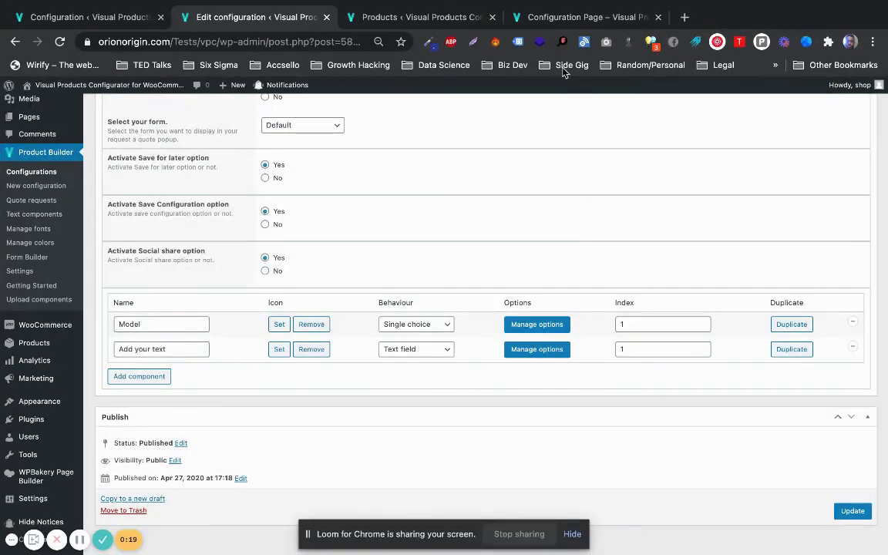
On the live configurator, pick the red swatch under Colors in the Add your text panel.
click(584, 18)
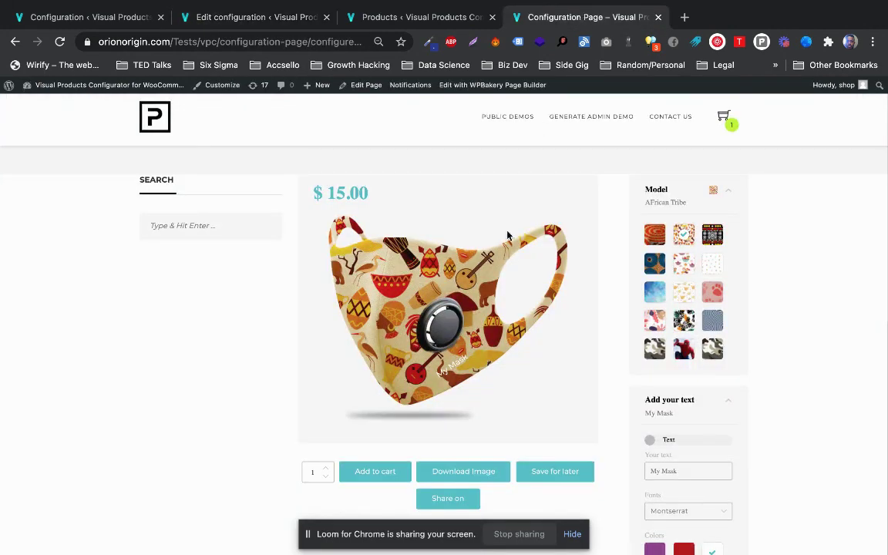
scroll(852, 461, down, 3)
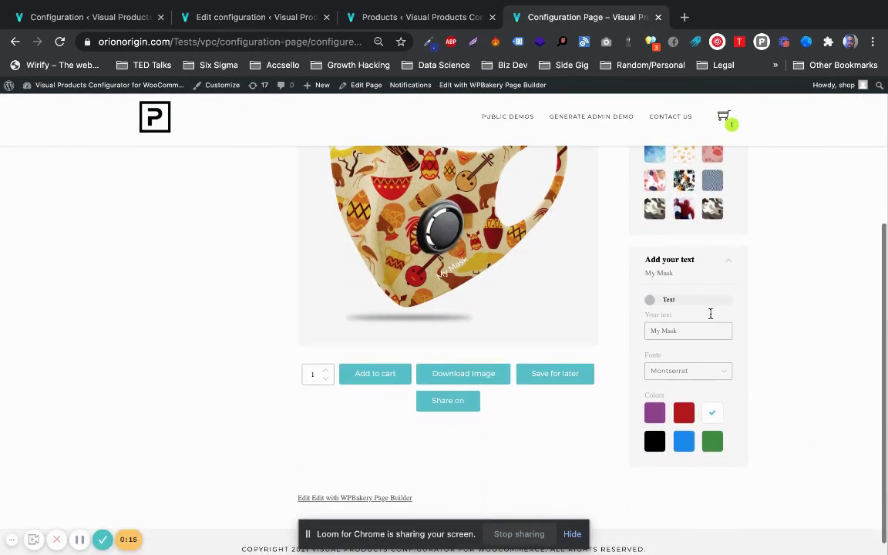
click(684, 413)
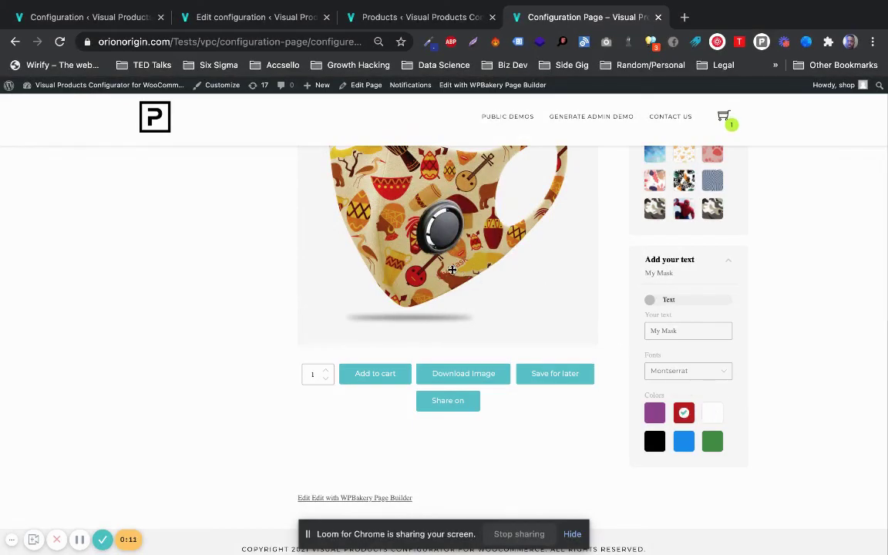